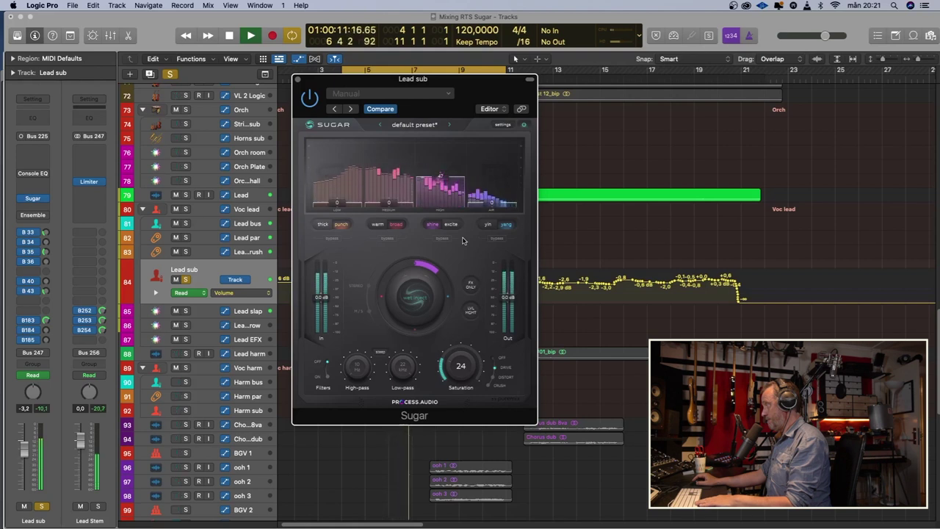
Switch Sugar's high band from shine to excite and audition the soloed Lead sub vocal.
key(space)
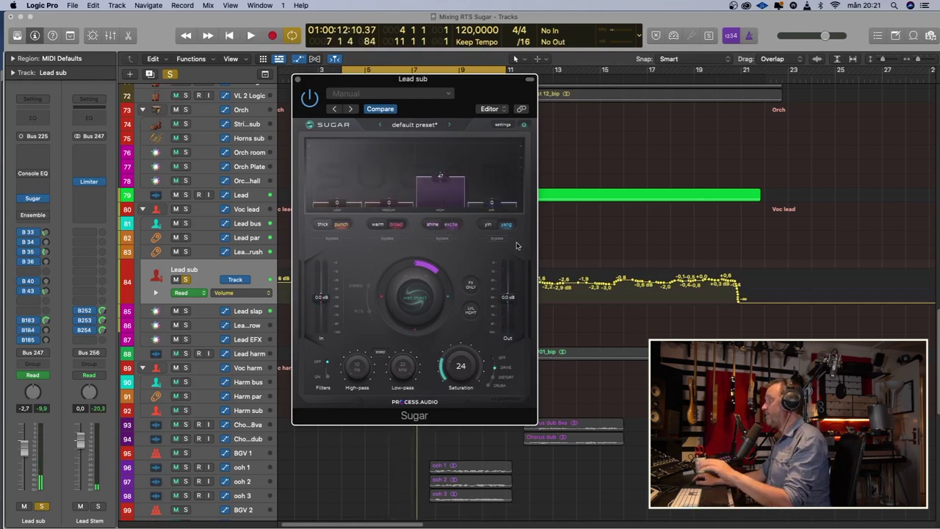
key(space)
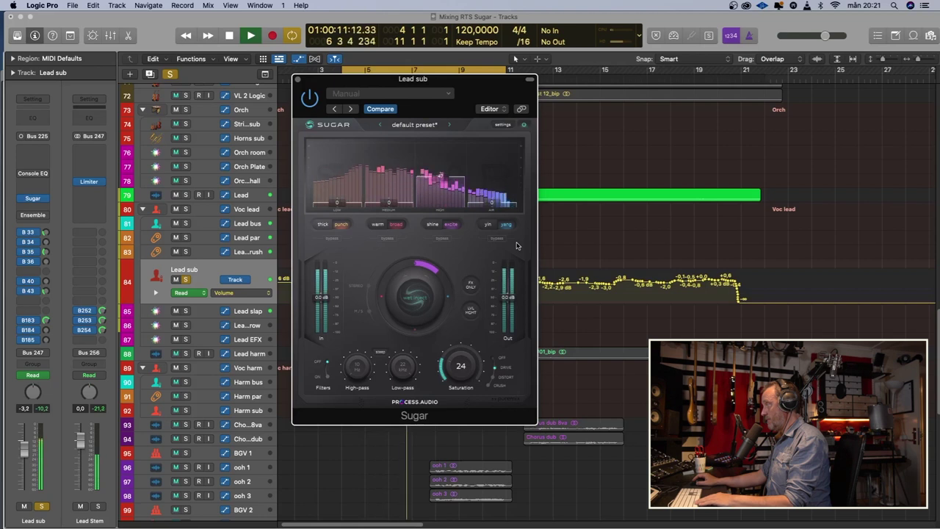
key(space)
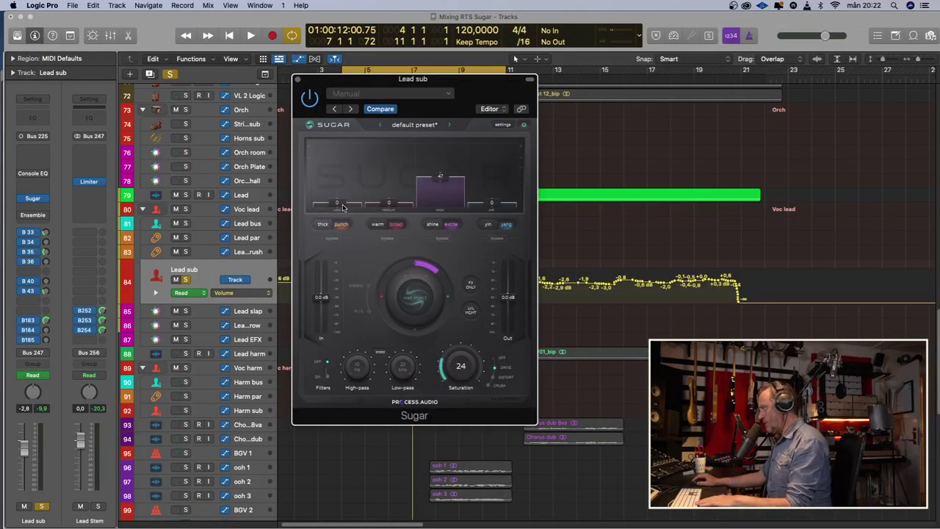
Raise Sugar's low band to about 48 during playback, comparing its thick and punch modes and keeping punch.
key(space)
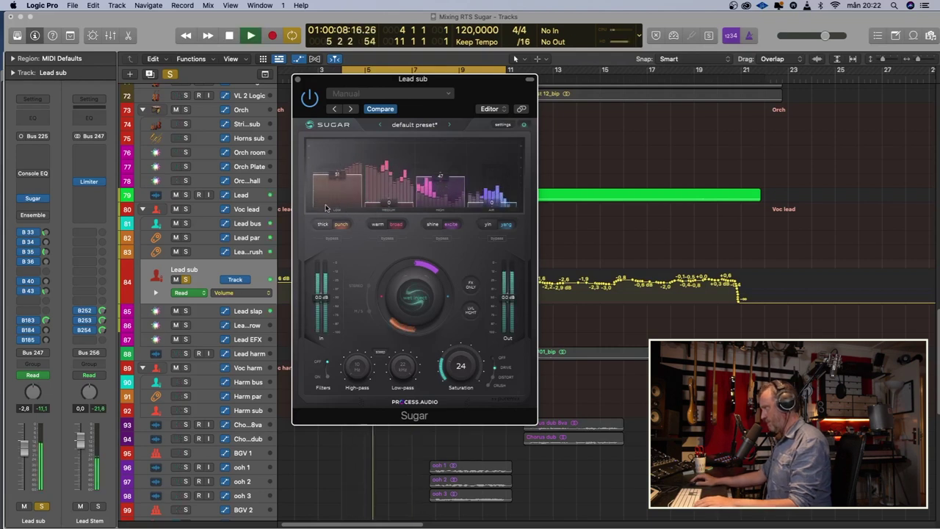
click(338, 224)
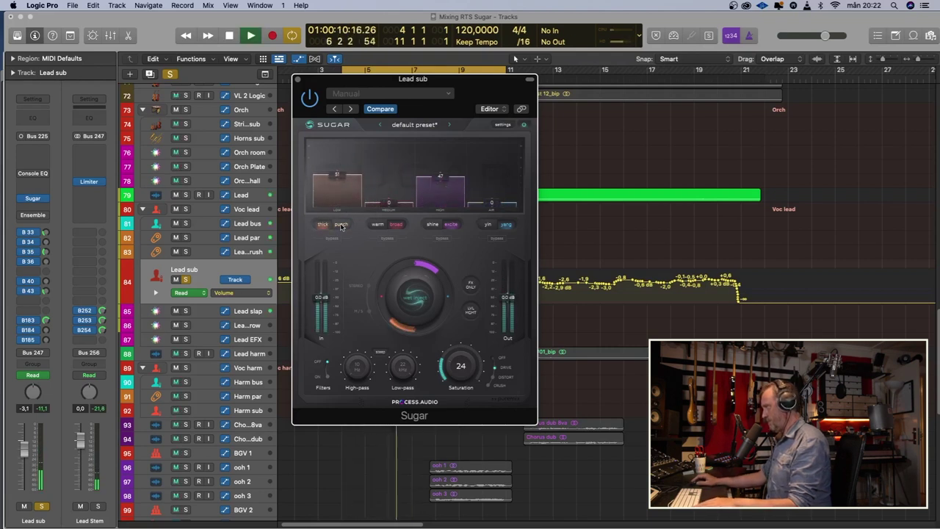
click(341, 225)
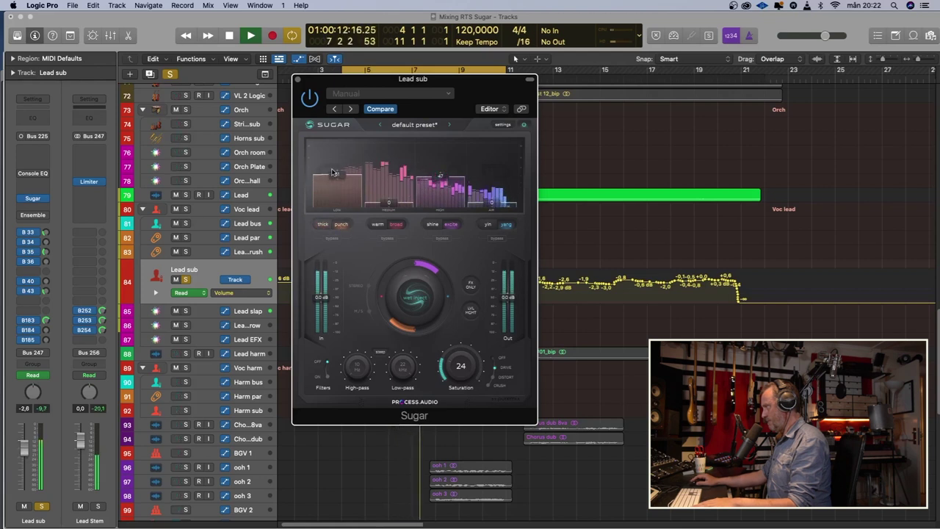
Switch Sugar's medium band to warm and set its level to about 38.
drag(389, 199, 390, 157)
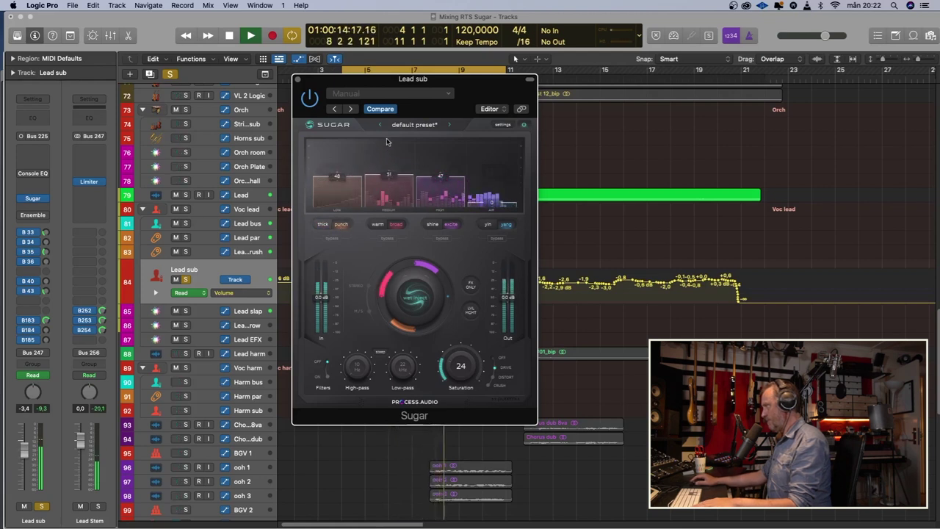
click(386, 226)
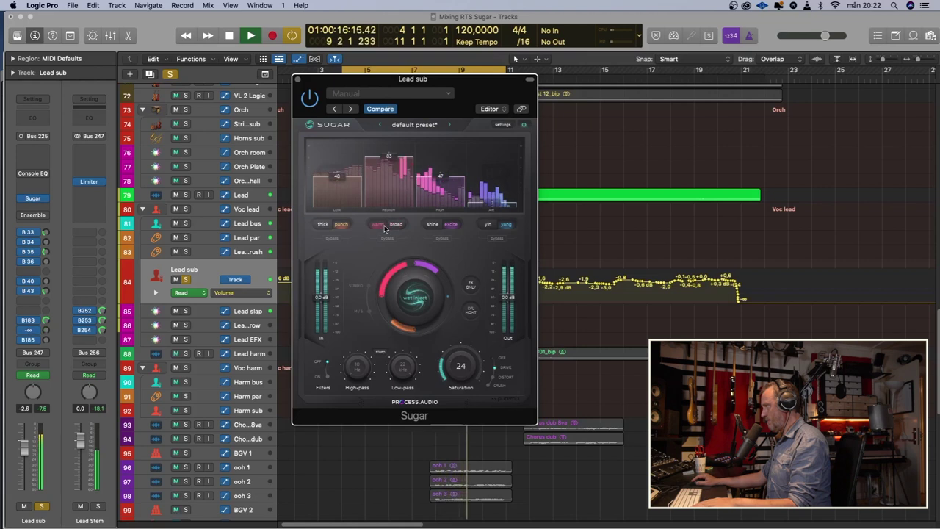
drag(391, 170, 384, 221)
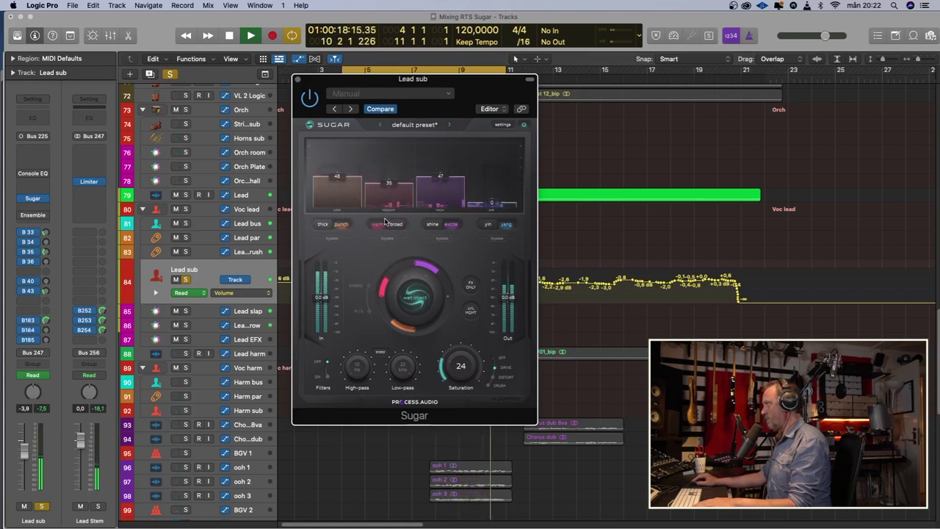
Compare Sugar's yin and yang air modes at a high level, keep yin, set the air band to about 55, and stop playback.
click(495, 221)
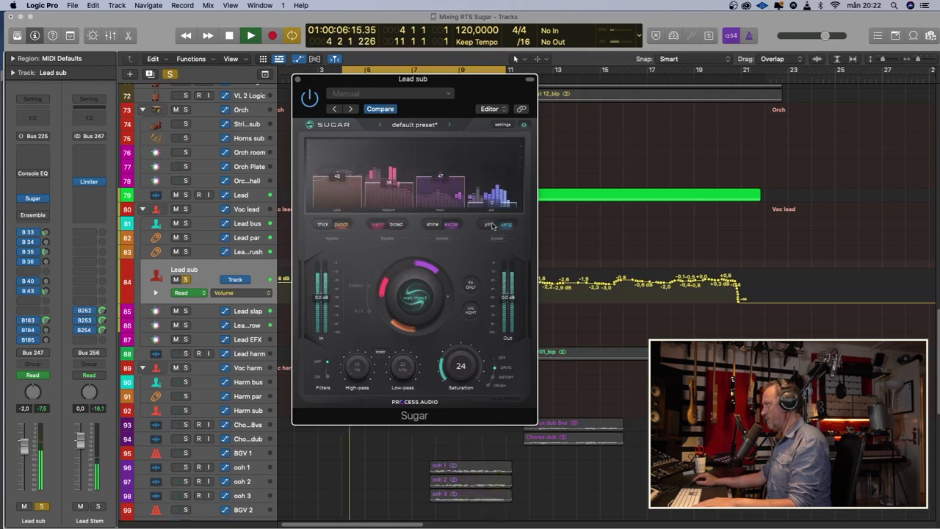
drag(492, 203, 492, 161)
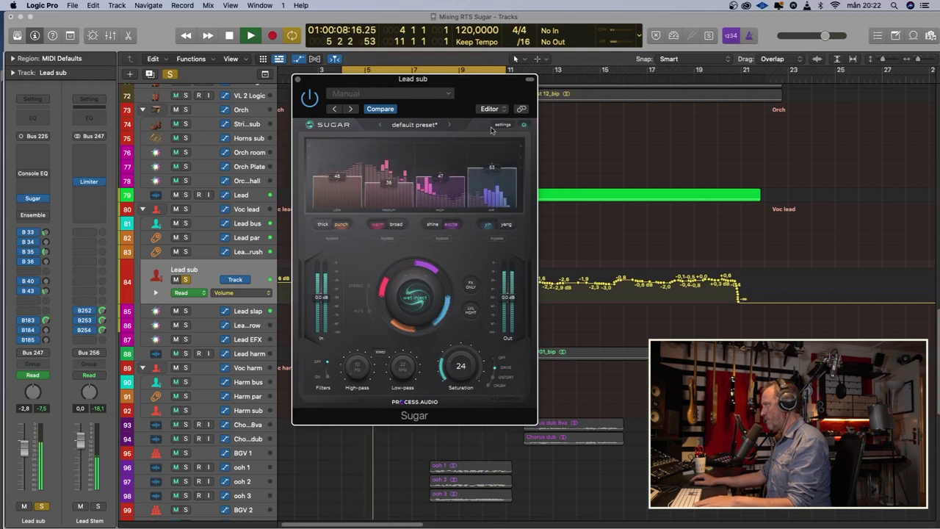
drag(491, 116, 493, 94)
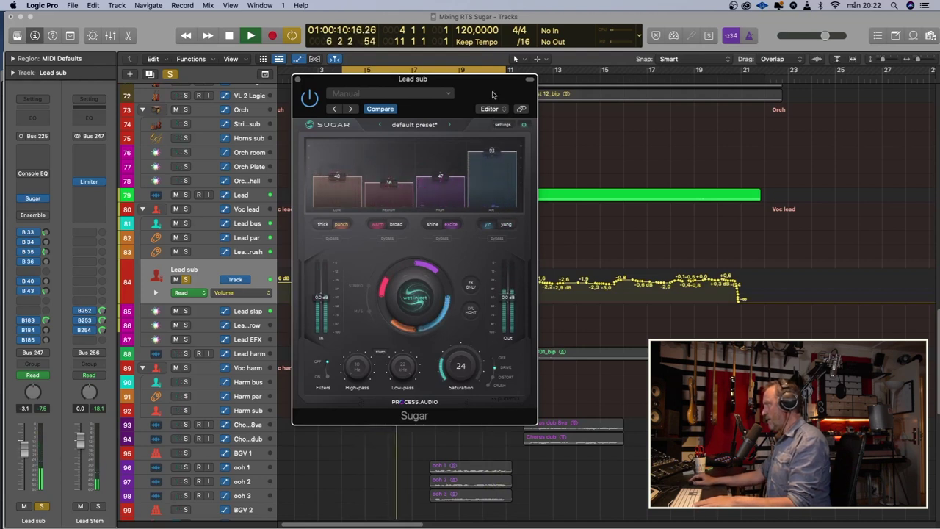
click(509, 225)
click(489, 224)
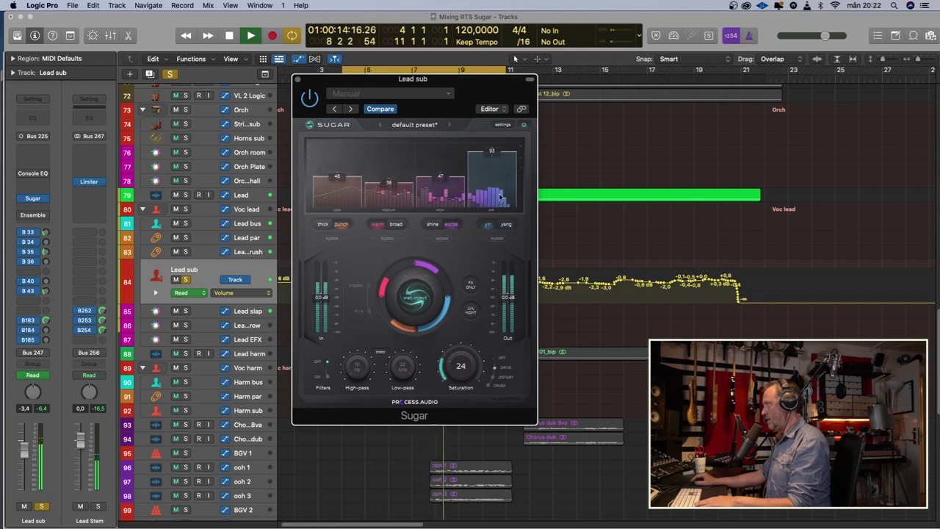
drag(497, 156, 491, 202)
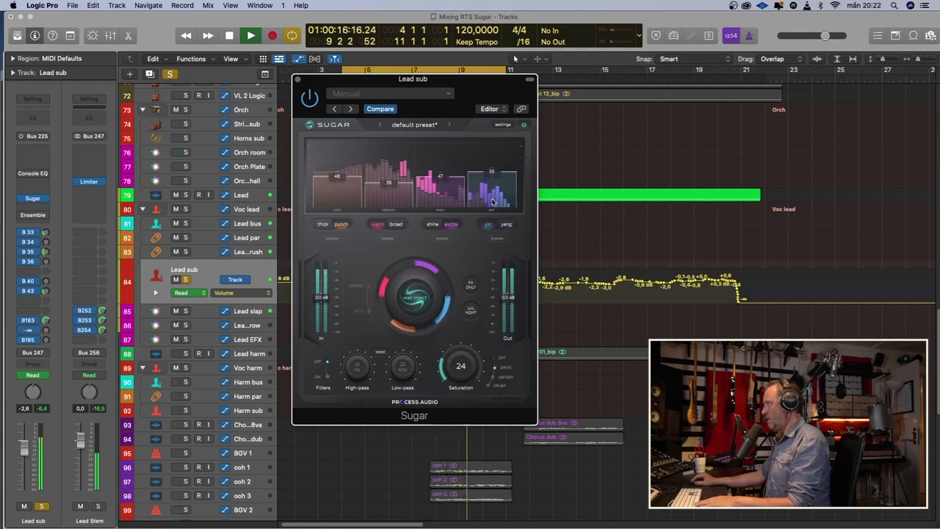
key(space)
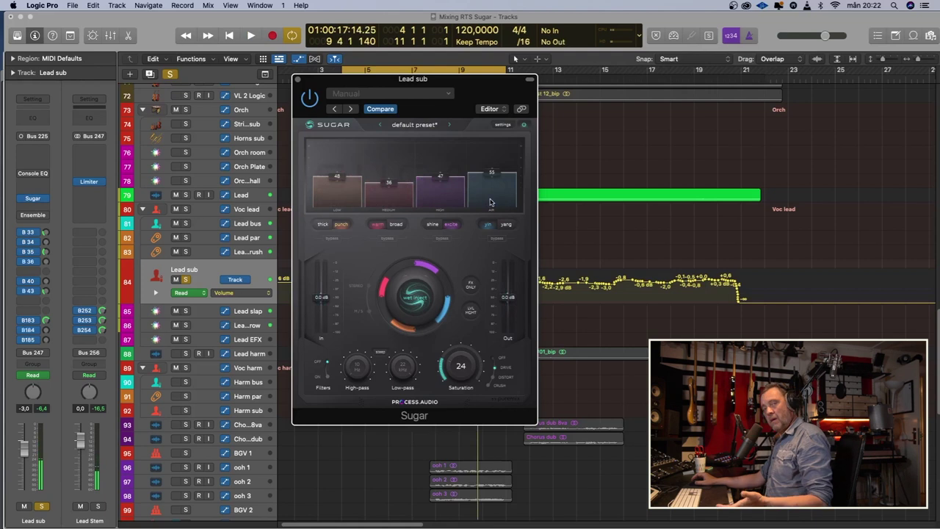
Close Sugar, take the Lead sub track out of solo and audition the vocal in the full mix.
click(297, 79)
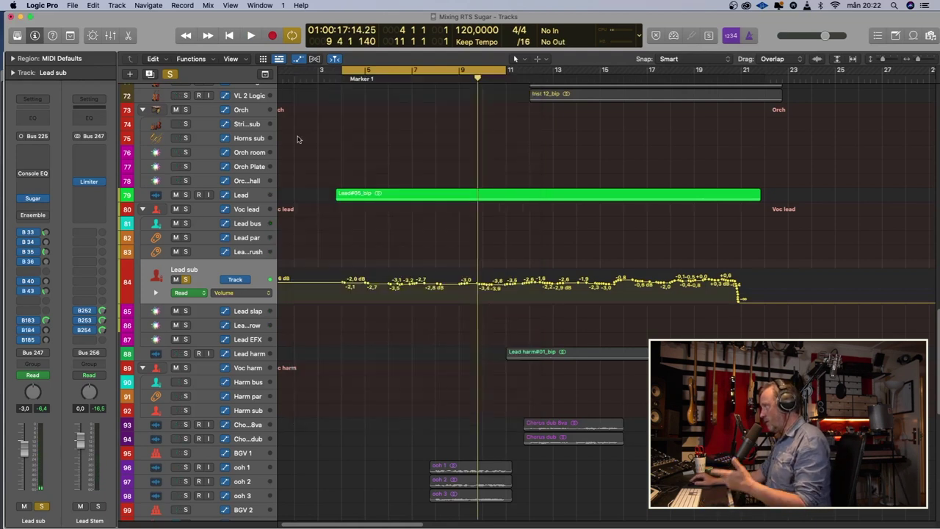
click(186, 280)
key(space)
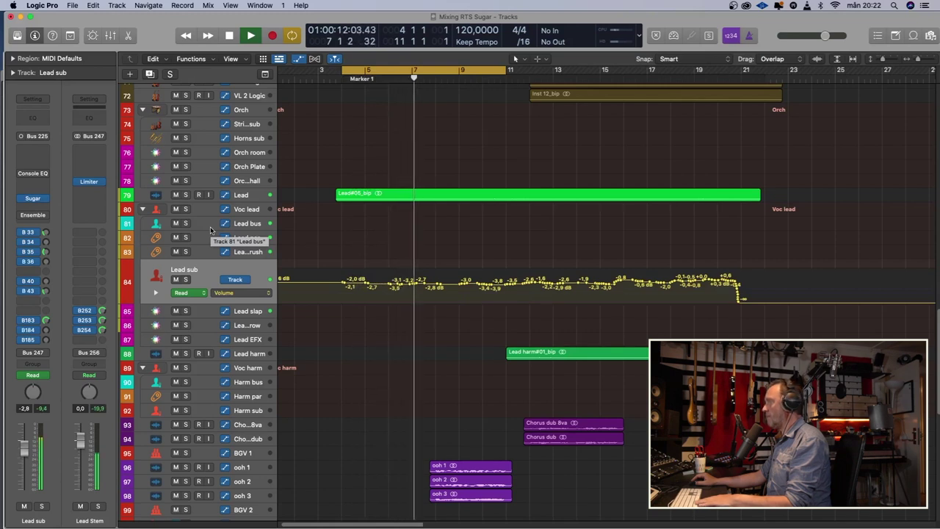
key(space)
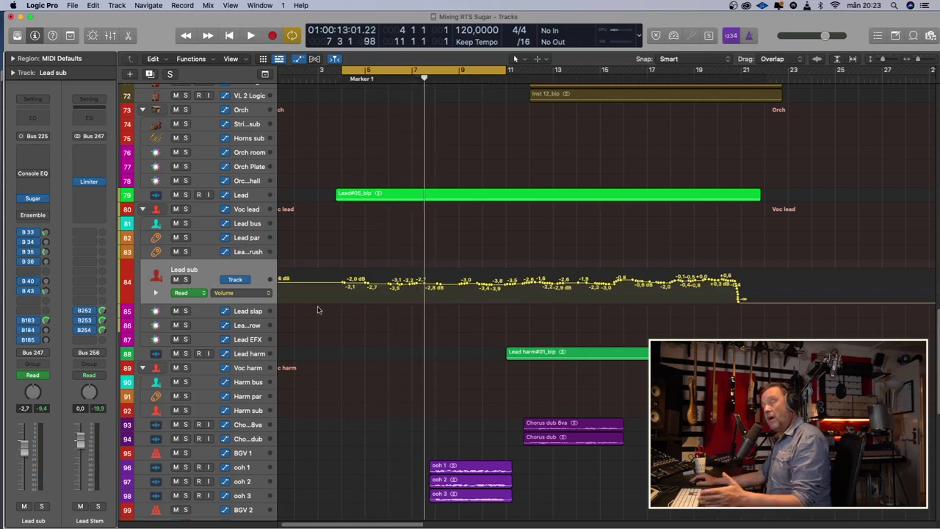
Adjust Sugar's wet inject on Lead sub during playback until the bands sit at about 45, 33, 44 and 52, then close the plug-in.
click(34, 199)
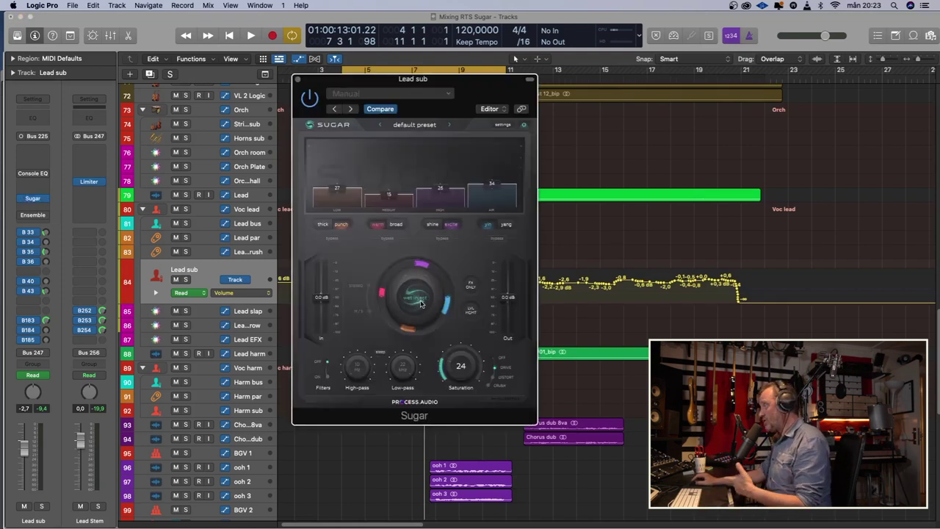
mouse_move(420, 303)
mouse_down()
mouse_move(416, 284)
mouse_move(410, 309)
mouse_up()
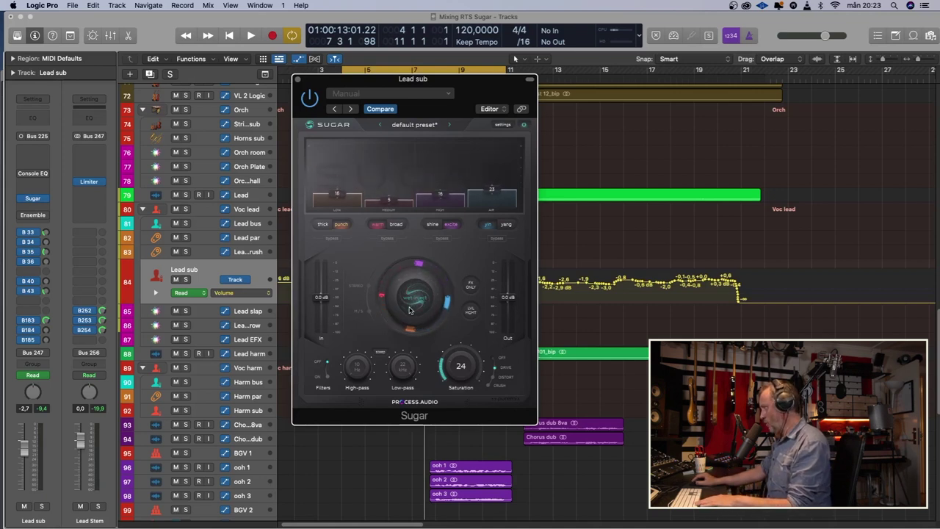
key(space)
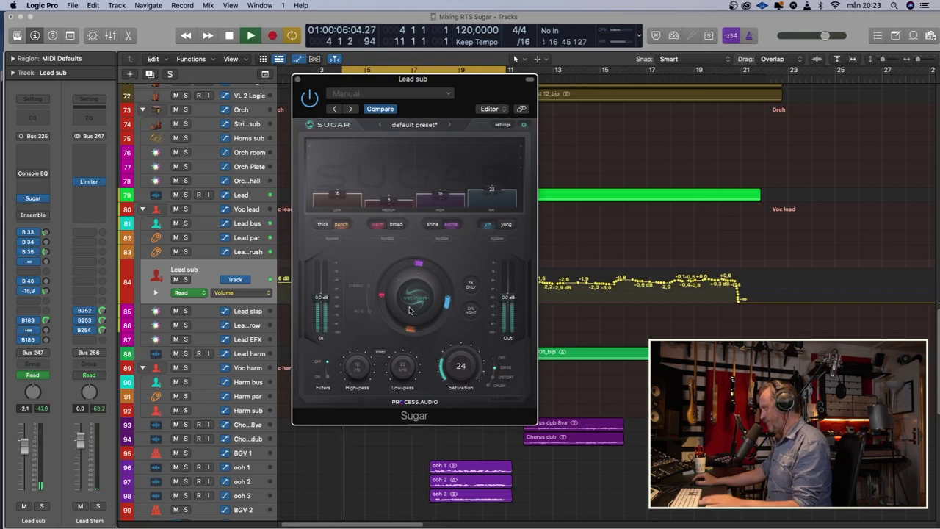
drag(410, 297, 410, 292)
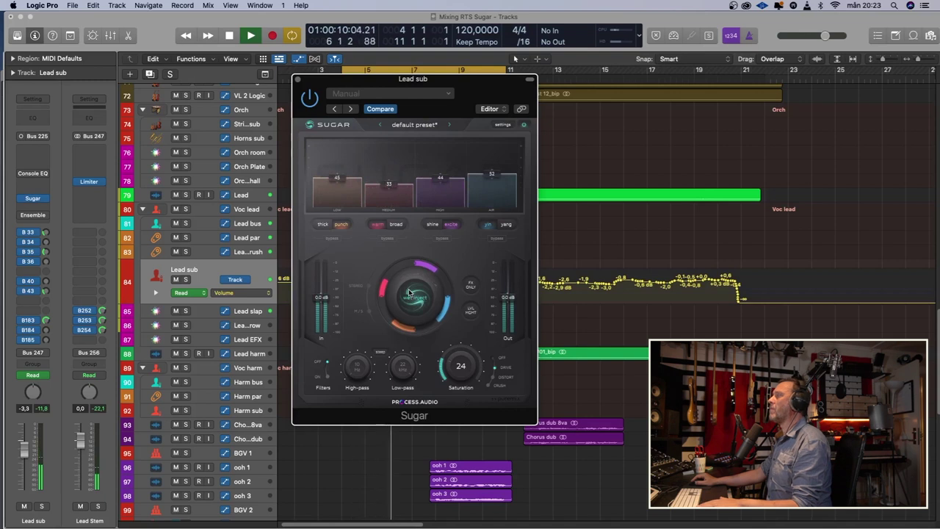
mouse_move(410, 293)
mouse_down()
mouse_move(406, 272)
mouse_move(405, 291)
mouse_up()
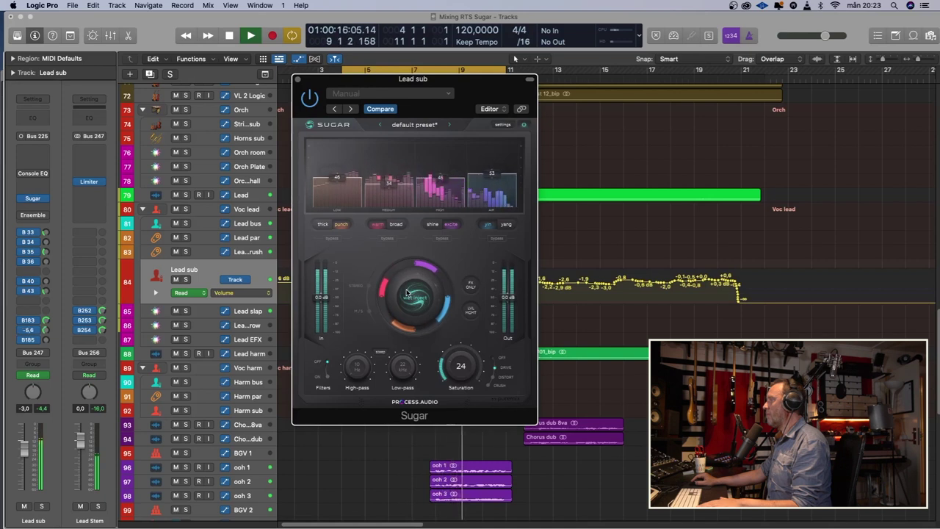
key(space)
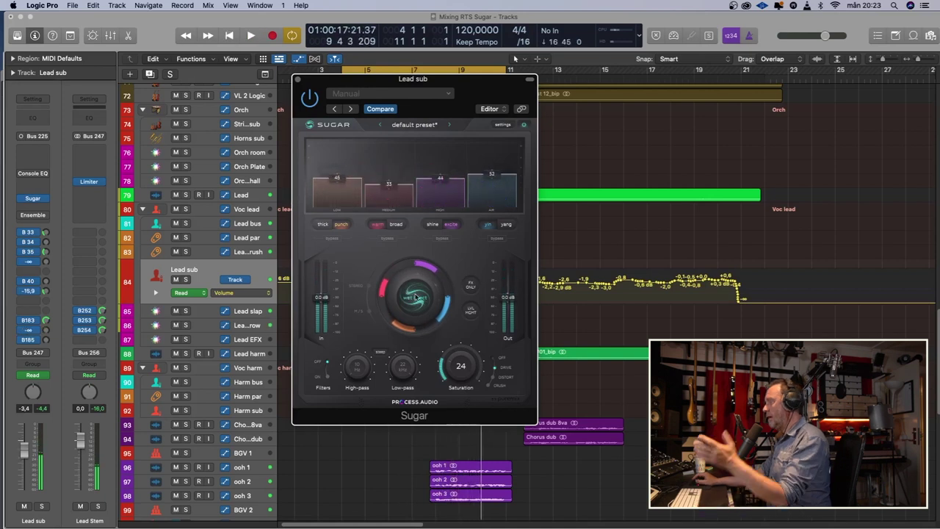
click(298, 79)
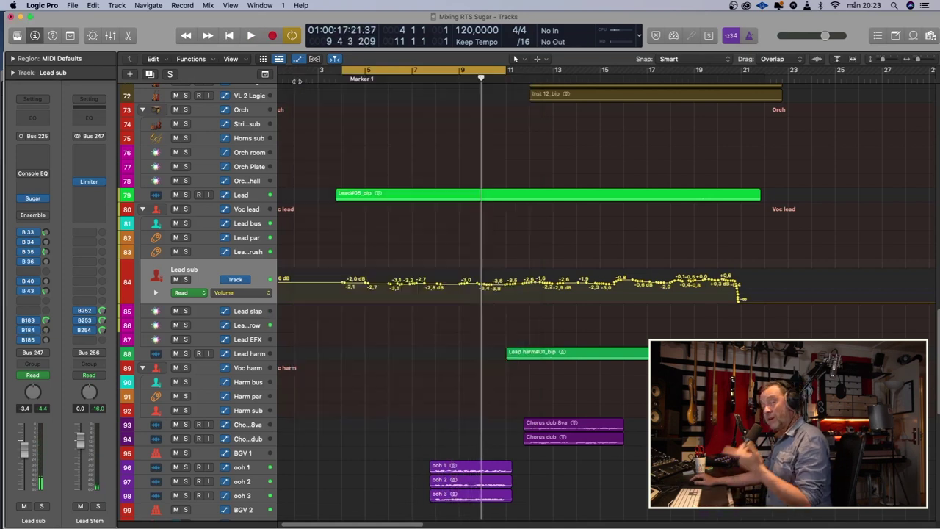
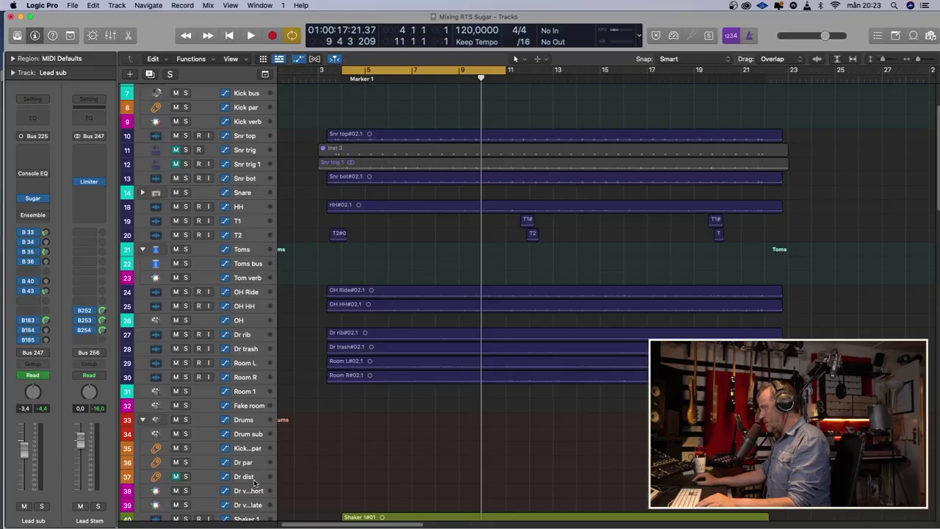
Compare the mix with Sugar bypassed and active on the Drum sub track, and review that plug-in's settings.
click(250, 381)
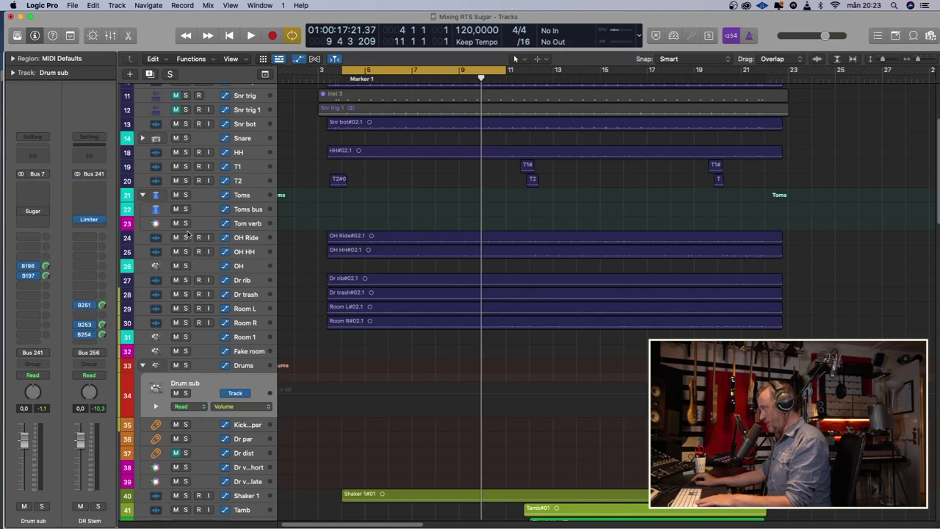
key(space)
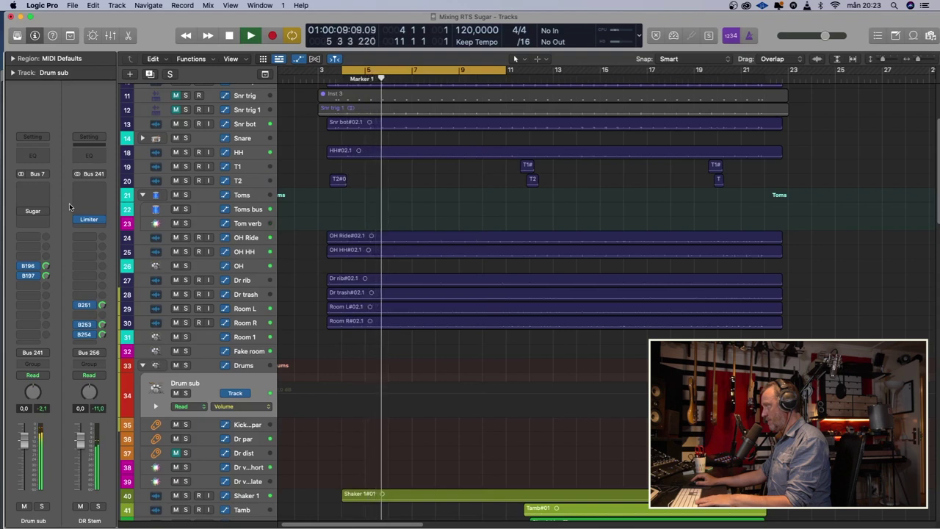
key(space)
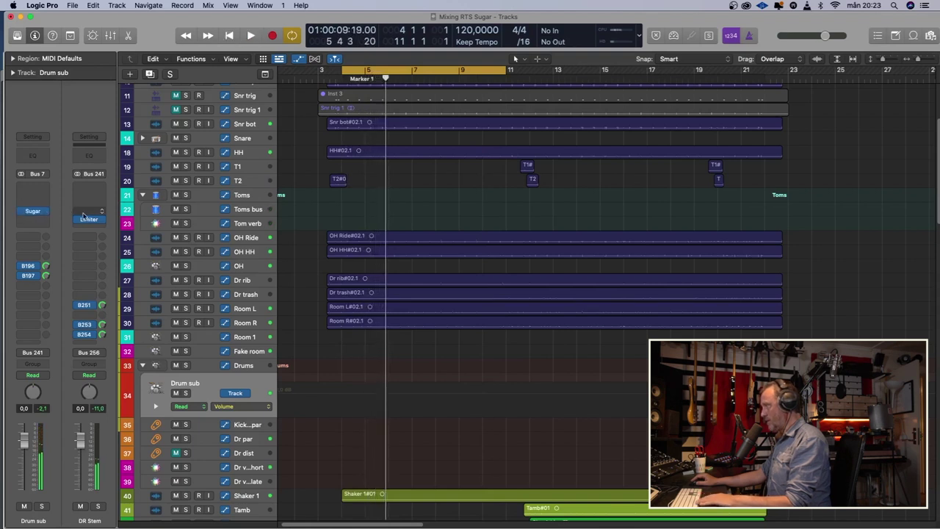
key(space)
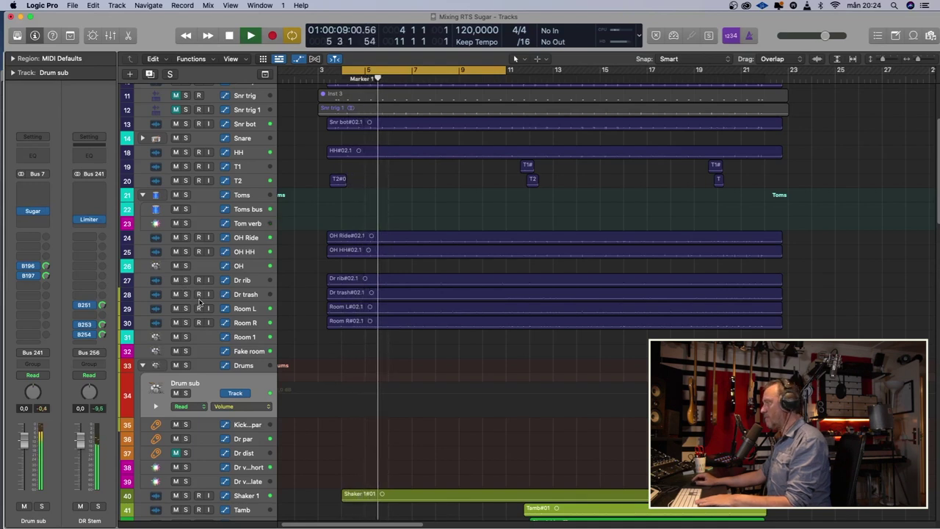
key(space)
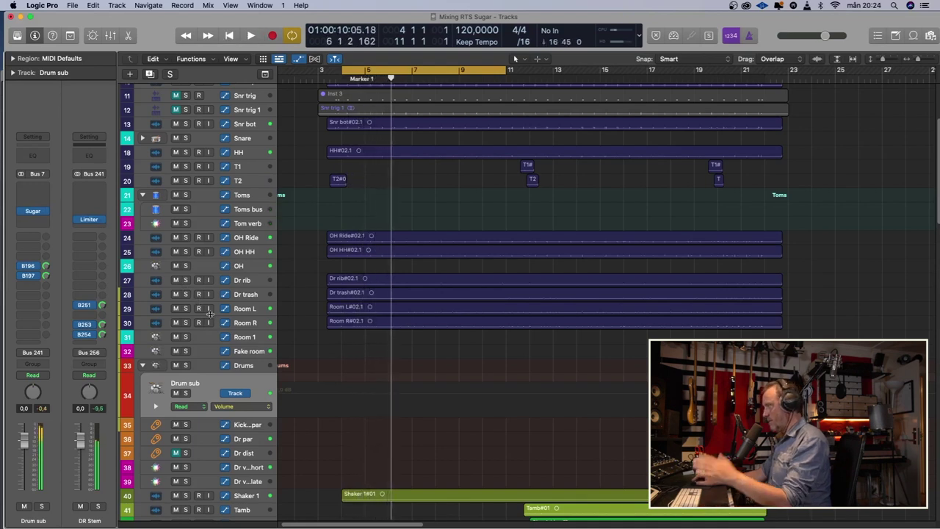
click(34, 212)
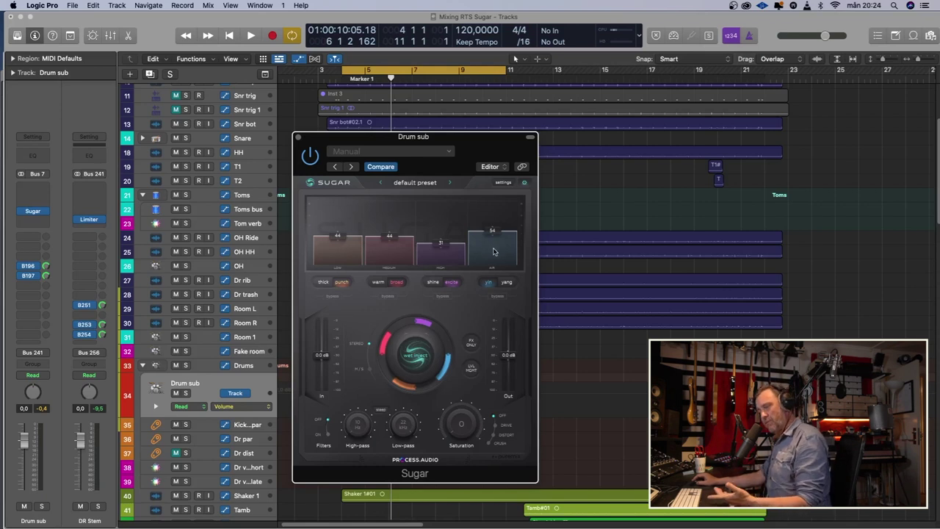
click(298, 137)
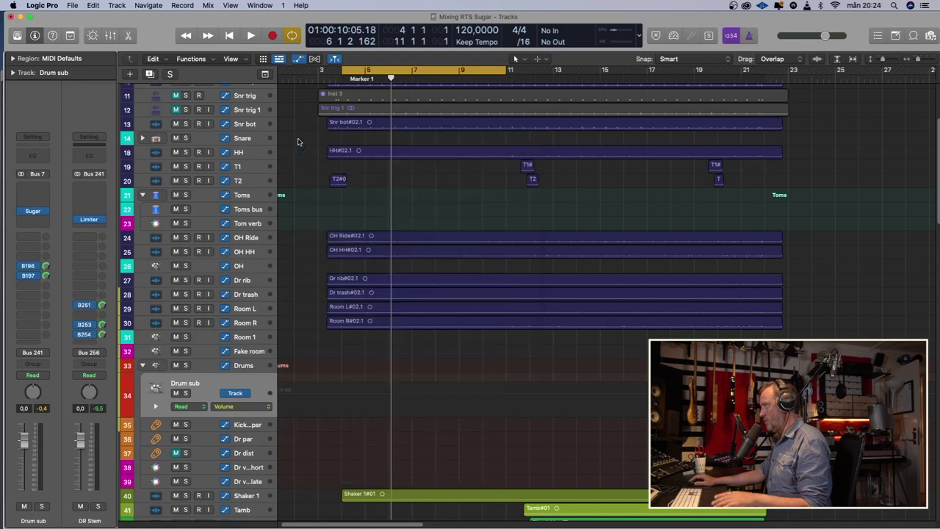
Open Sugar on the Dr dist track and place its window clear of the track list.
scroll(314, 242, down, 8)
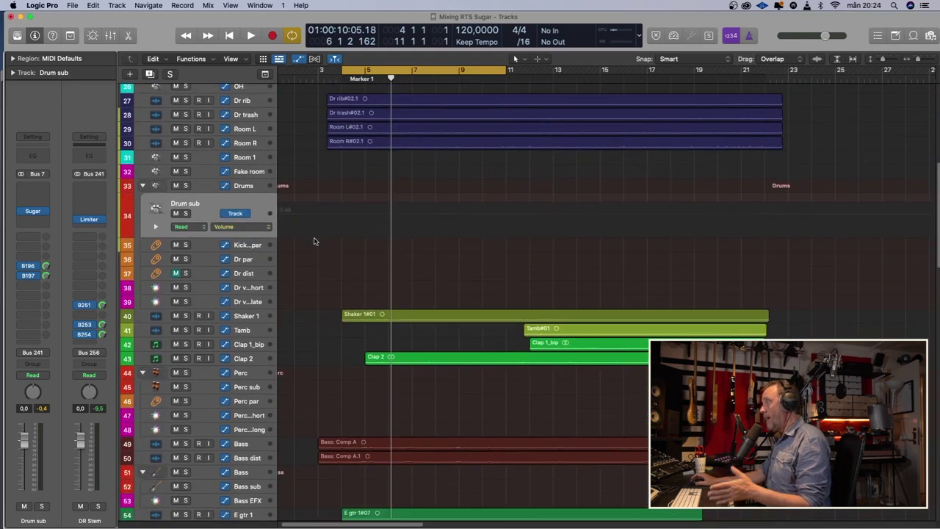
click(250, 271)
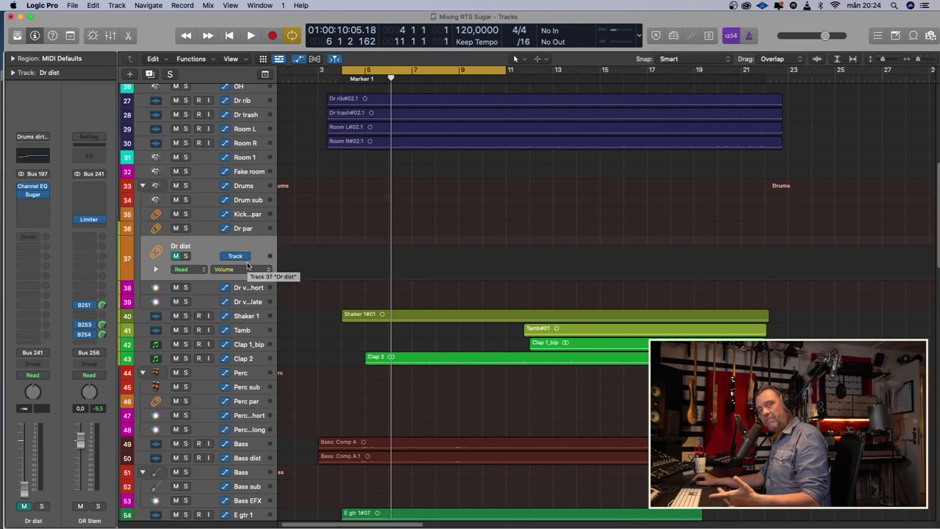
click(33, 194)
drag(400, 147, 474, 103)
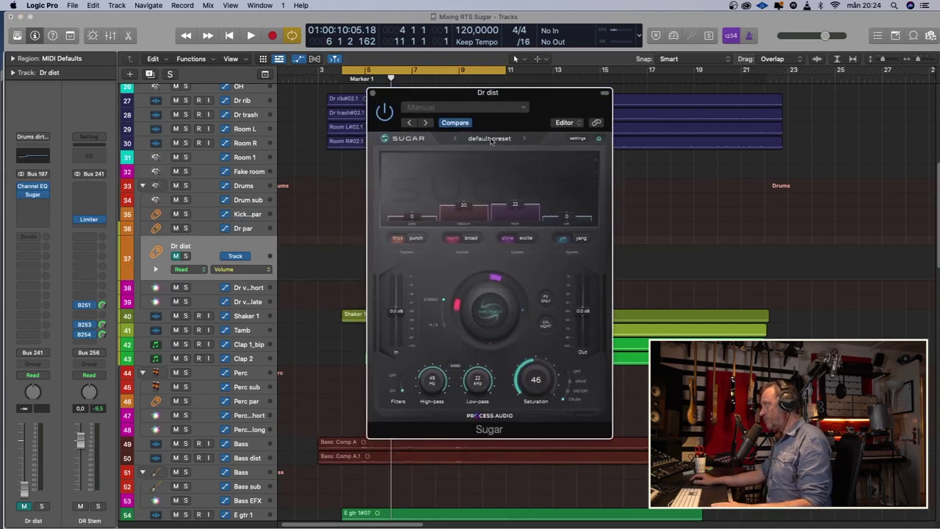
Unmute and solo the Dr dist track, bring its level up to about -3.6 dB, and audition Sugar's crush saturation.
click(176, 255)
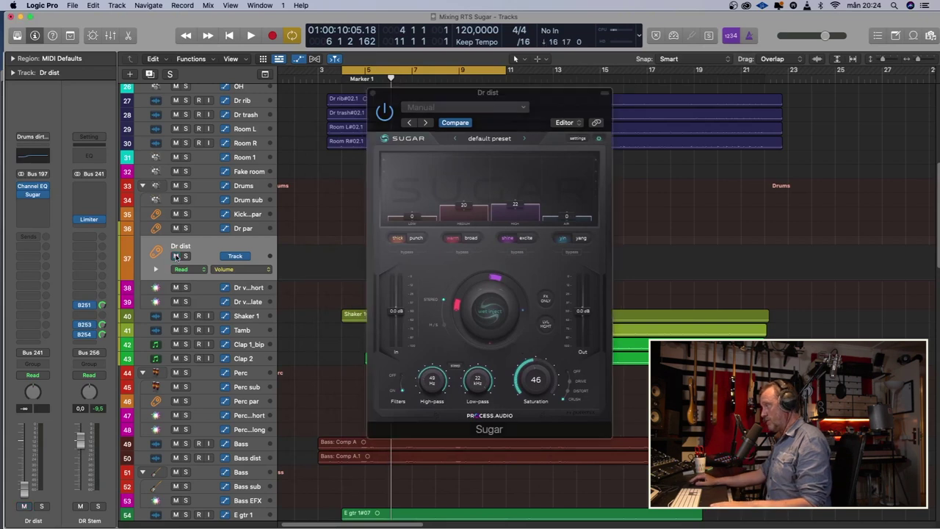
click(41, 506)
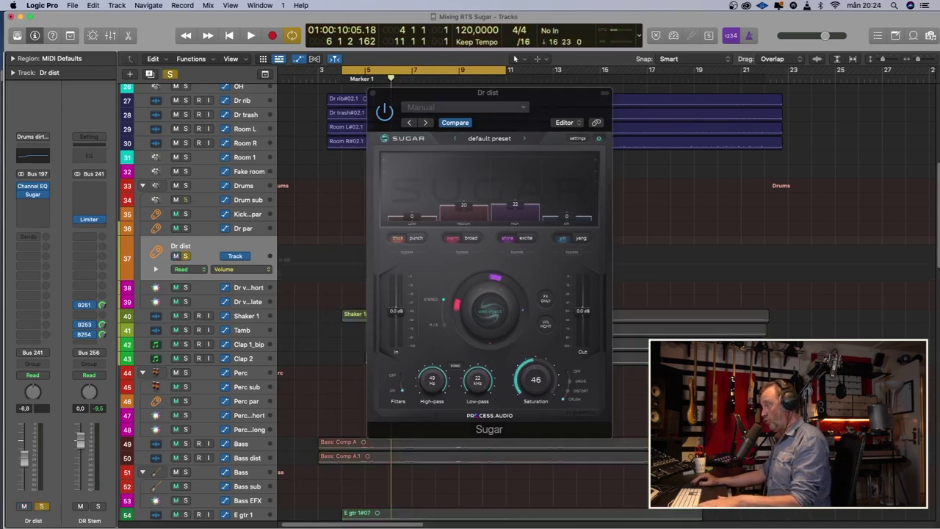
key(space)
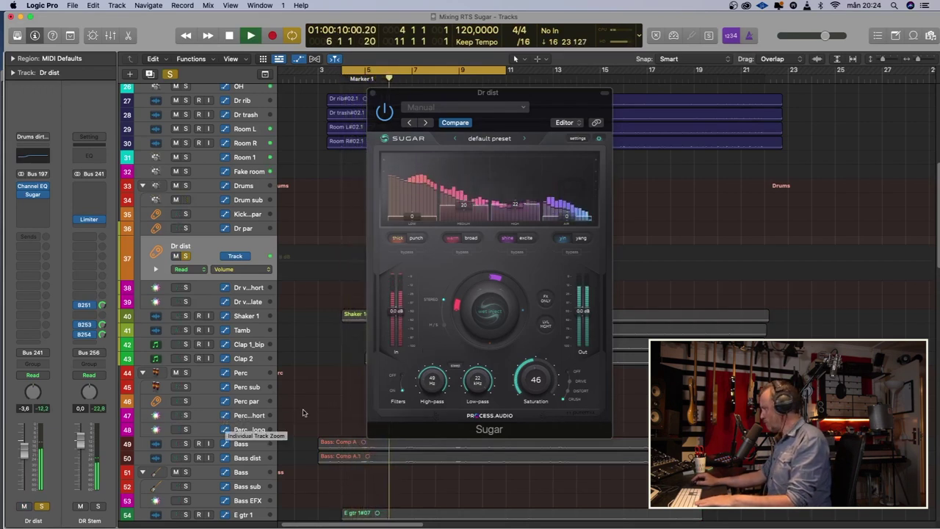
key(space)
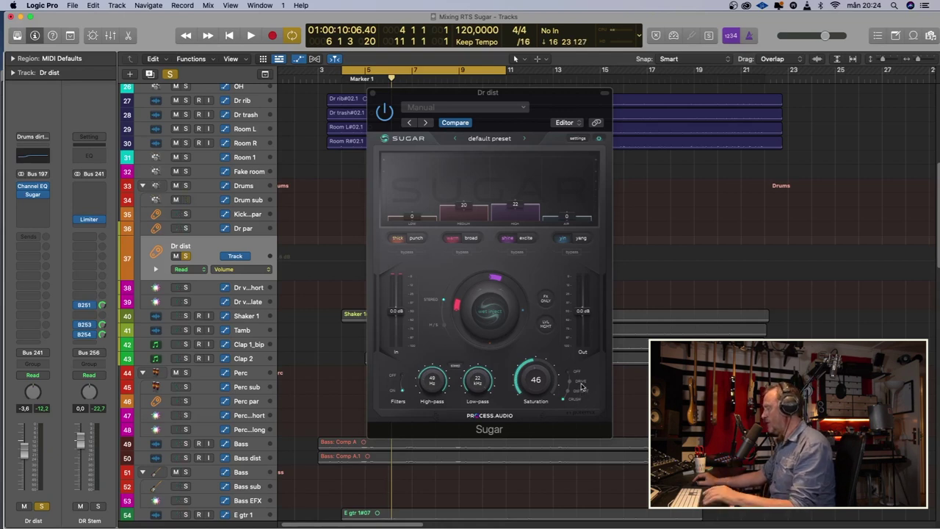
Compare Sugar's drive, distort and crush saturation modes on Dr dist by playing each one, and finish on crush.
click(581, 382)
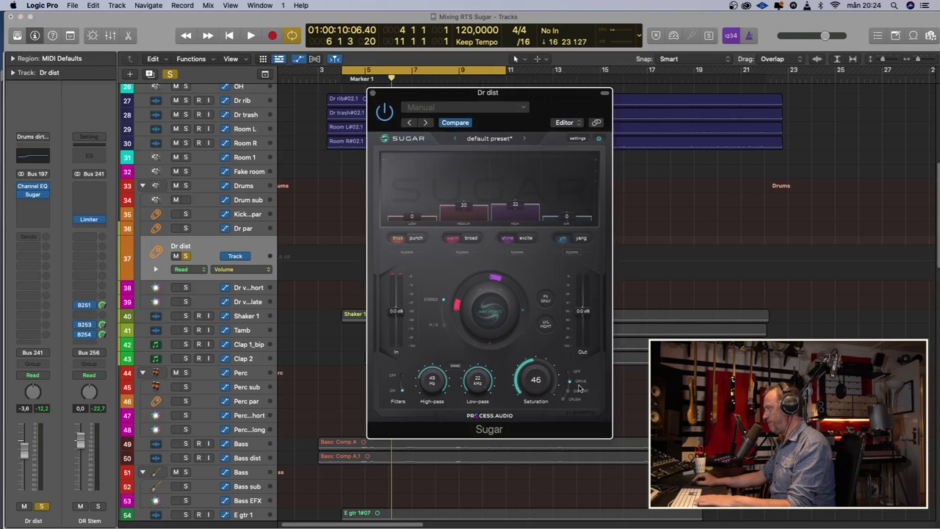
key(space)
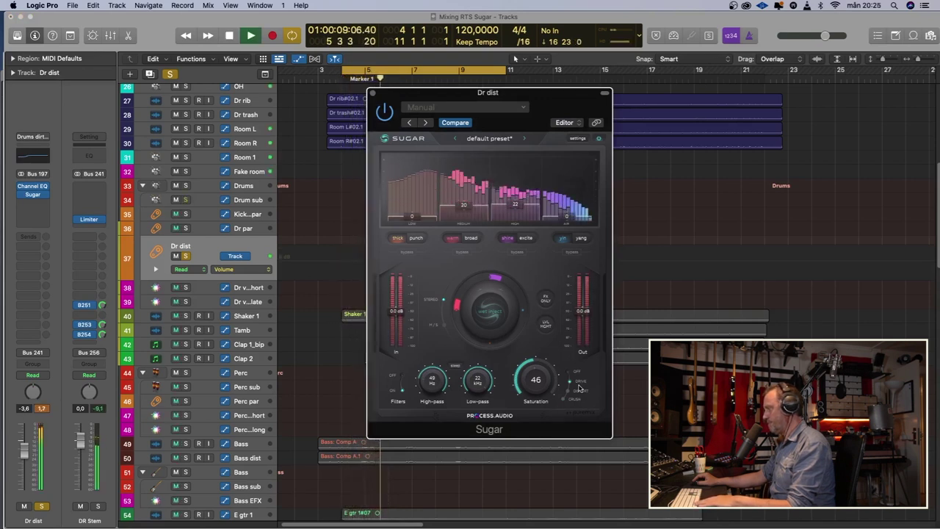
key(space)
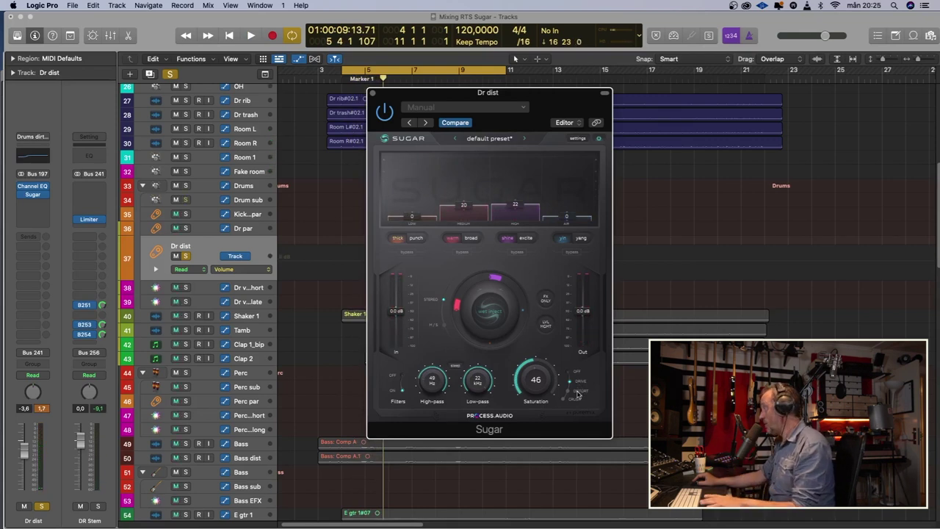
click(578, 391)
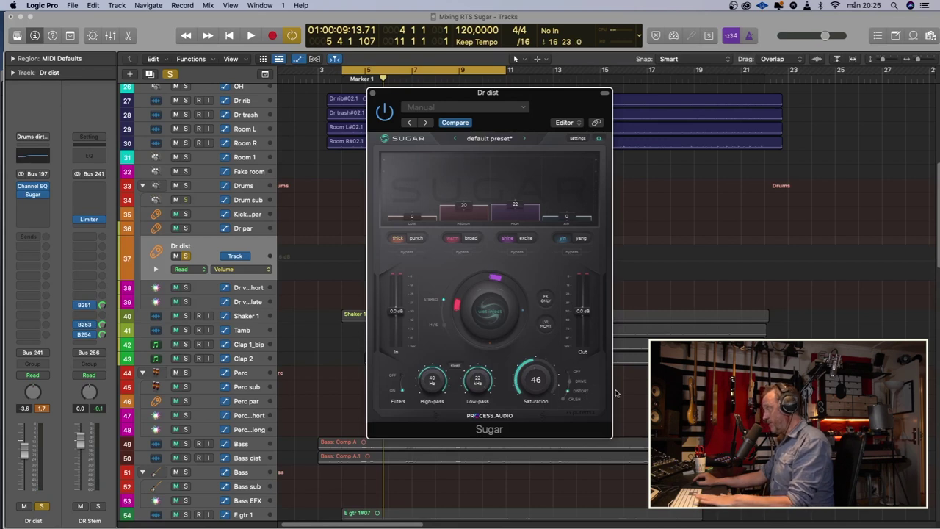
key(space)
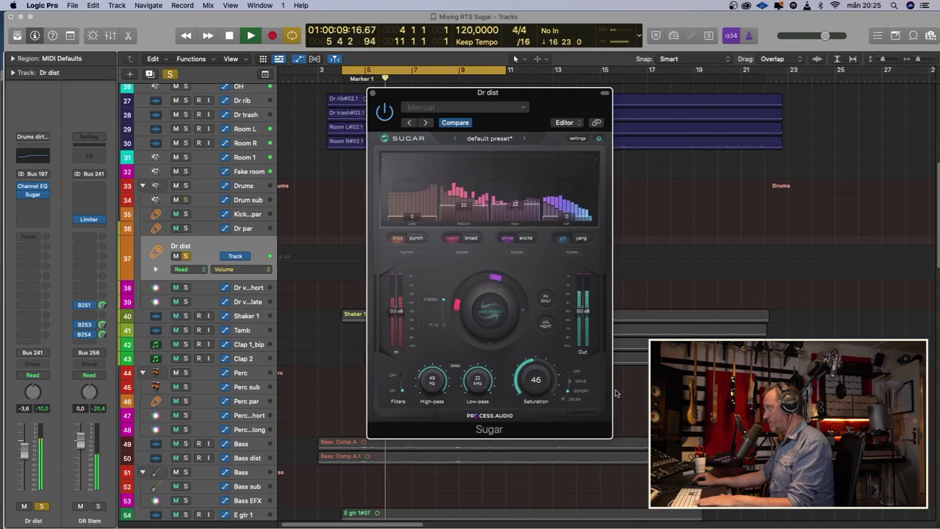
key(space)
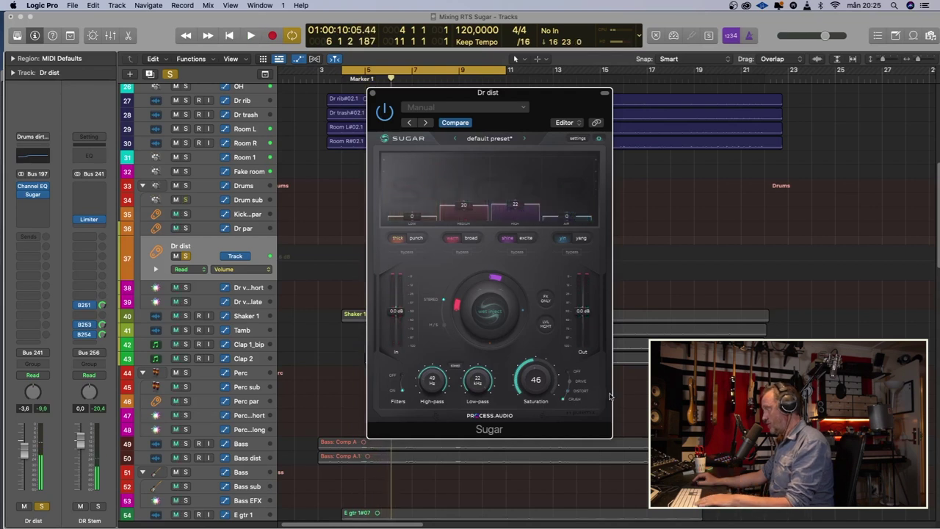
key(space)
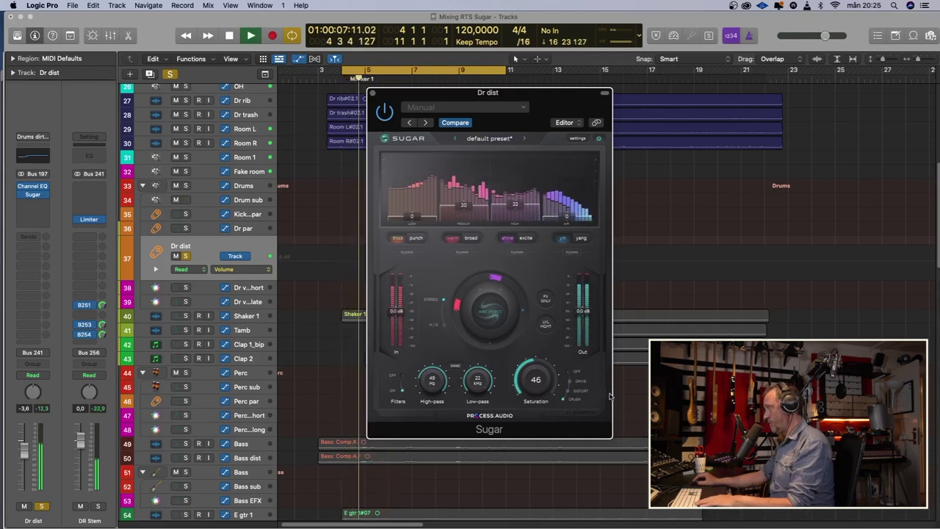
key(space)
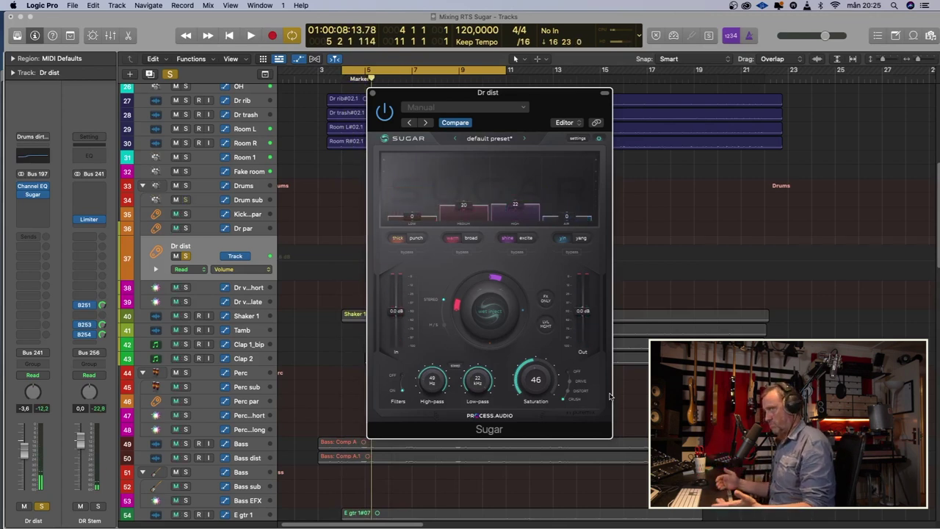
Review the Channel EQ curve on the Dr dist track, and close both the EQ and Sugar.
click(33, 188)
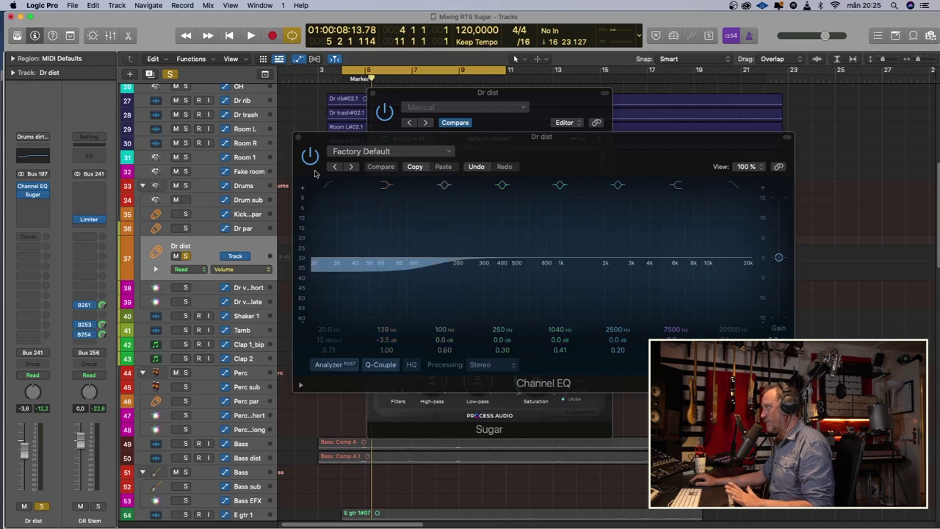
click(300, 138)
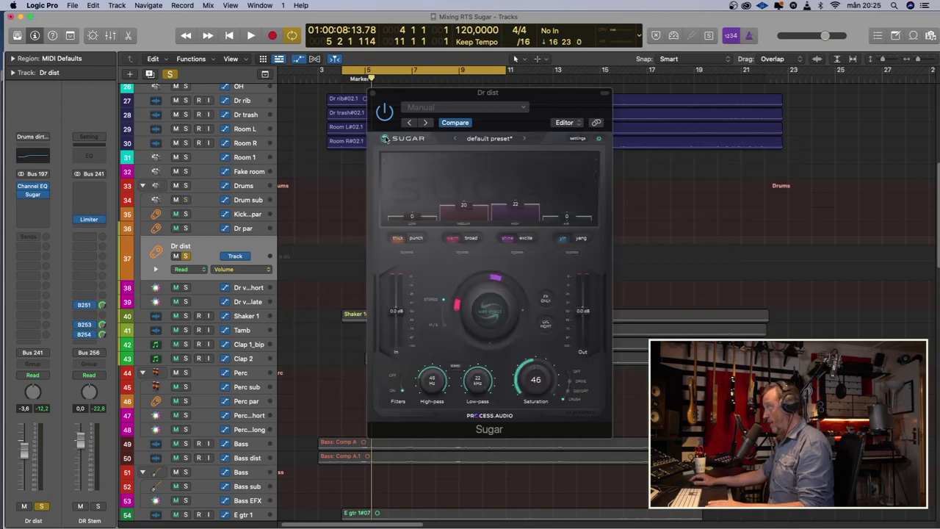
click(373, 93)
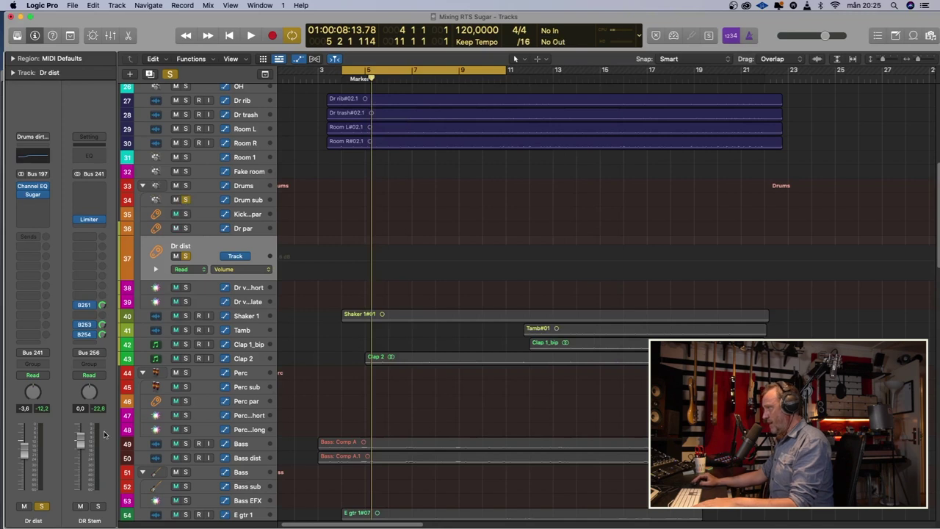
Pull Dr dist's volume fully down and blend it in under the playing Drum sub to about -13.8 dB.
drag(24, 481, 35, 514)
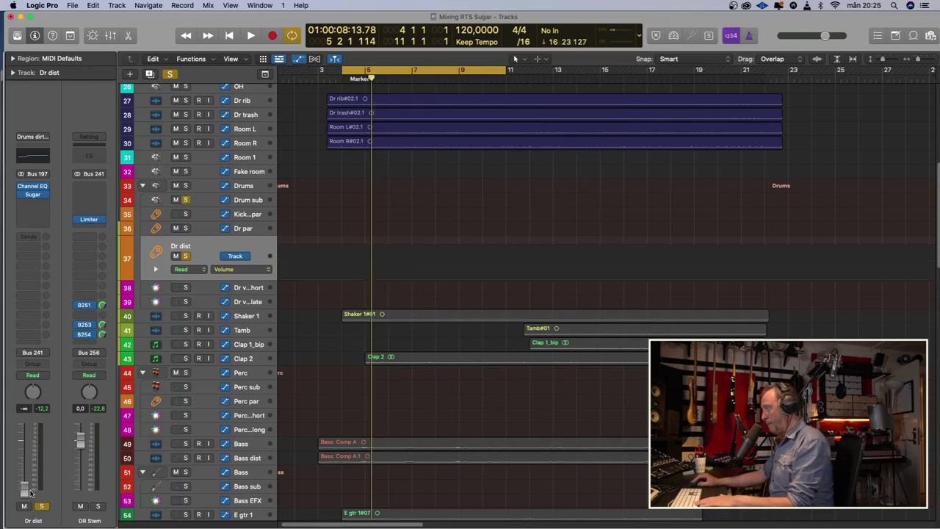
key(space)
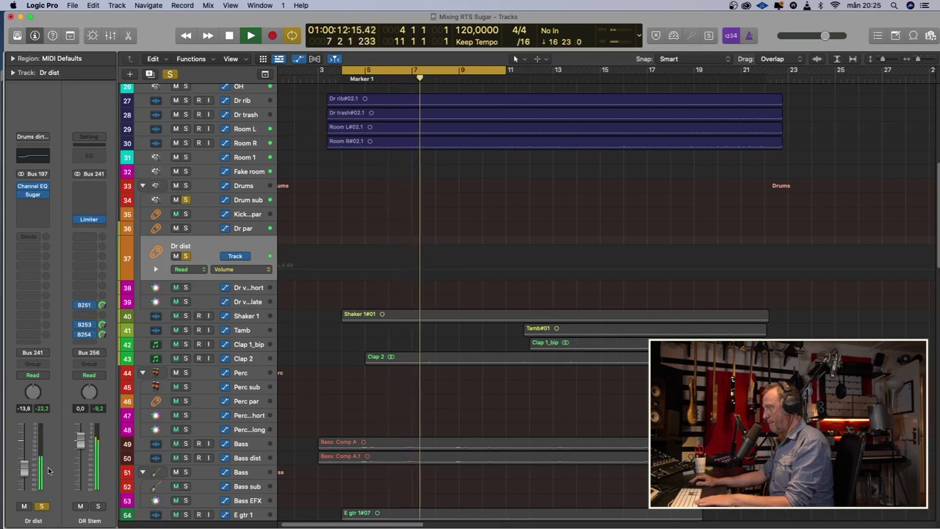
key(space)
Audition the drums with Dr dist taken out of solo, and release the Drum sub solo as well.
click(41, 506)
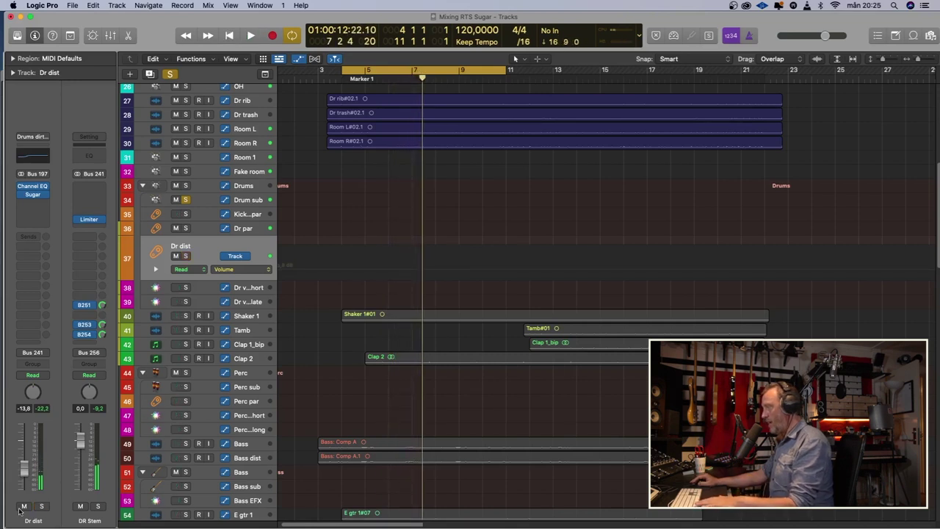
key(space)
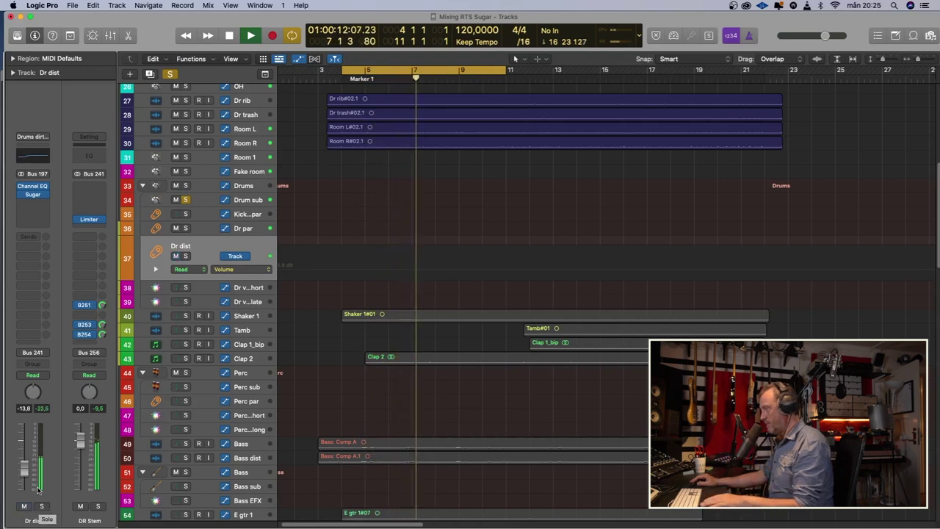
click(185, 199)
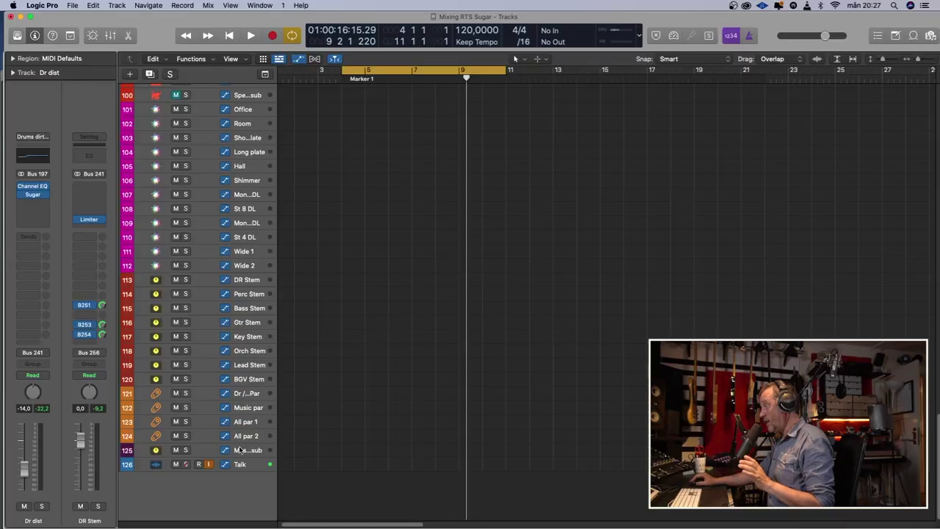
Open Sugar on the Master sub track, play the mix with it bypassed, switch it on to compare, and close it.
click(200, 430)
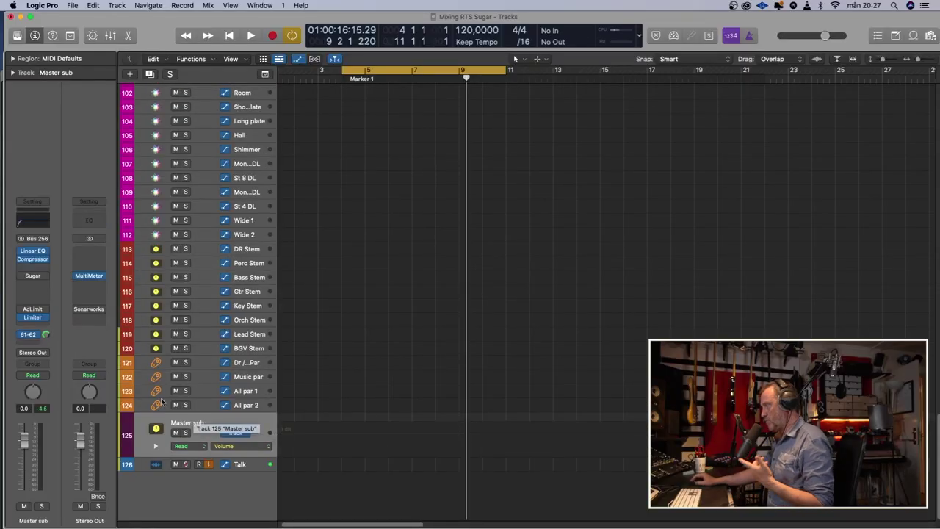
click(33, 276)
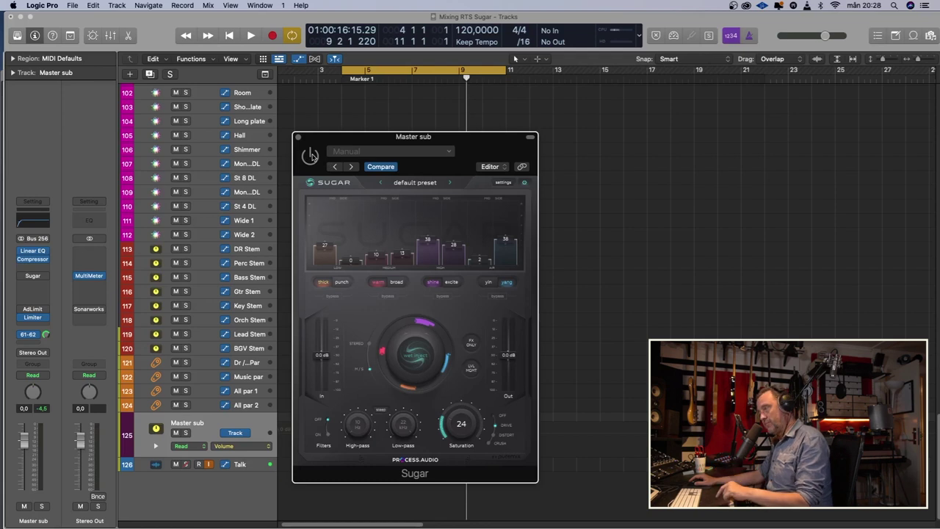
key(space)
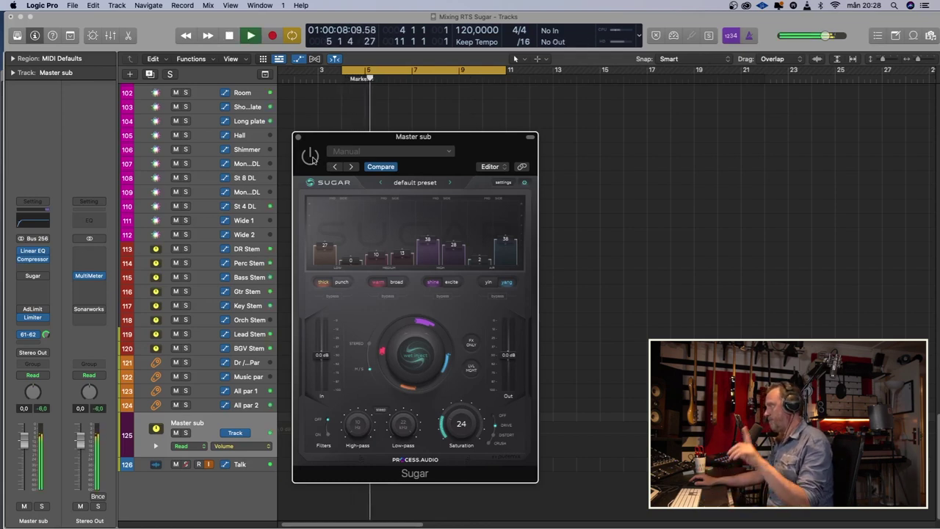
click(310, 156)
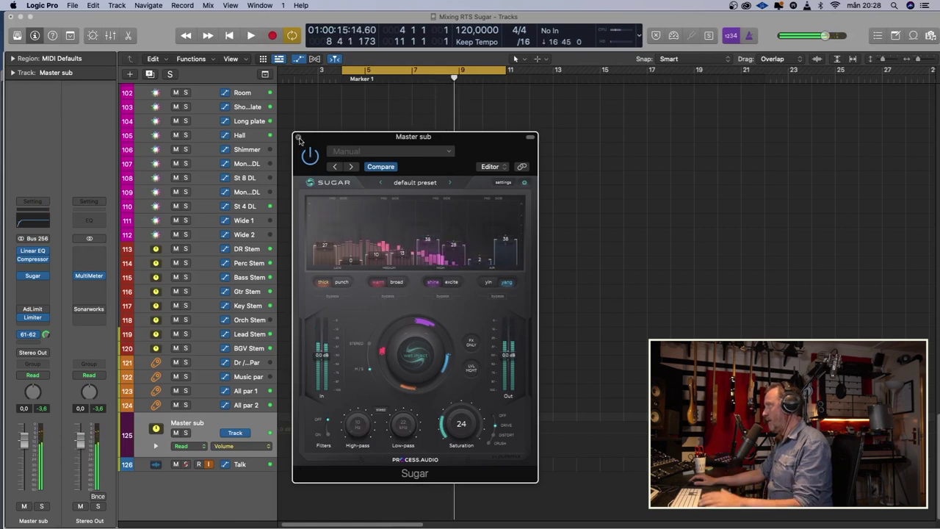
click(297, 138)
Return to the Dr dist track and lower its volume to about -23 dB.
scroll(193, 274, up, 10)
scroll(193, 274, up, 10)
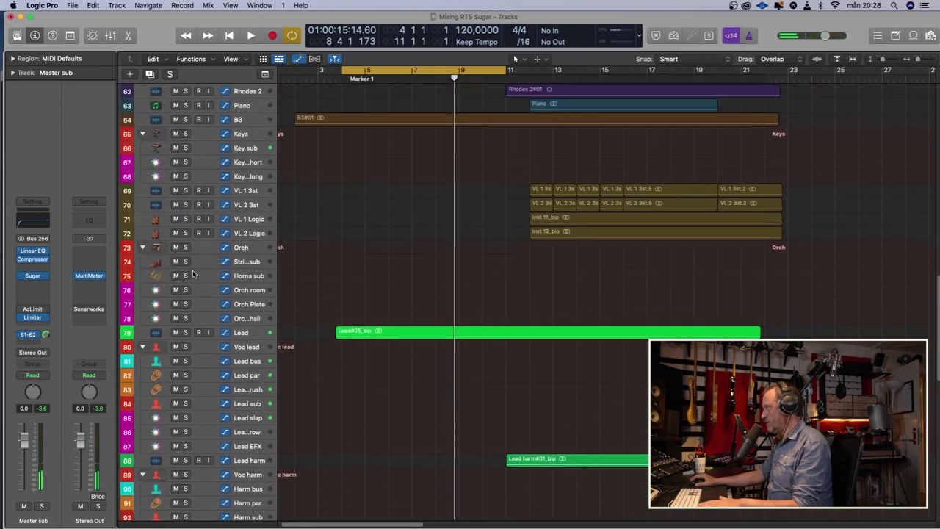
scroll(197, 228, up, 3)
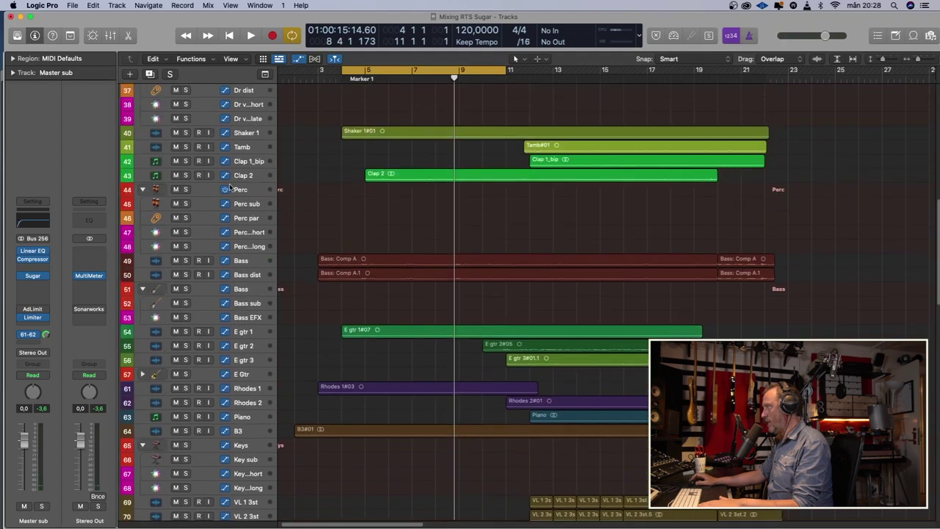
scroll(240, 178, up, 4)
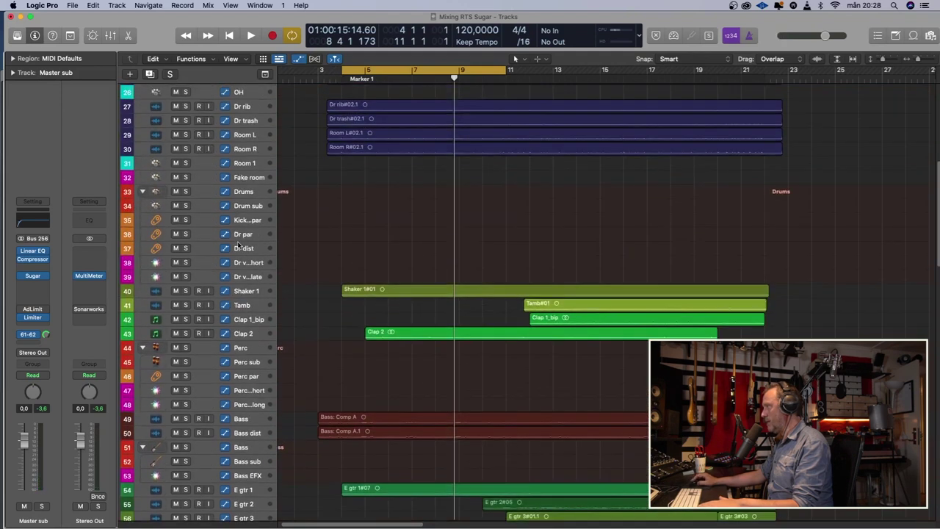
click(239, 250)
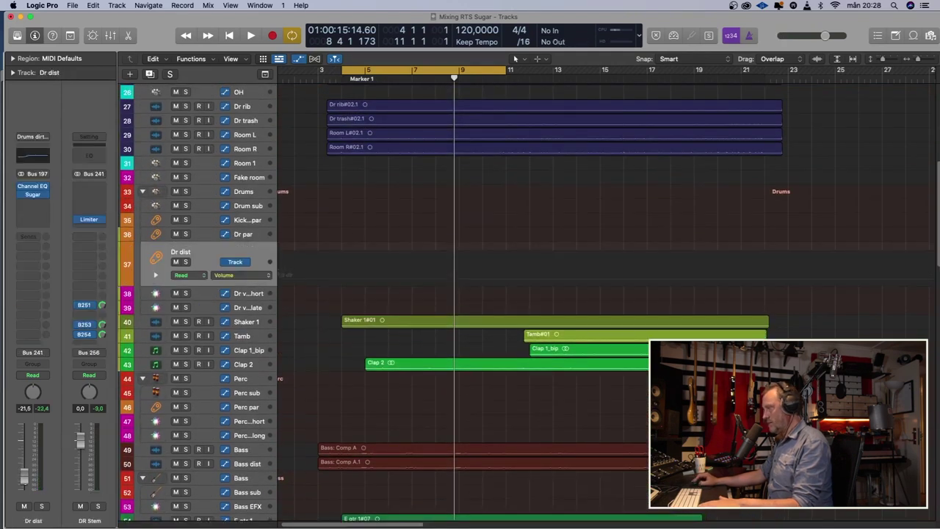
scroll(328, 354, down, 20)
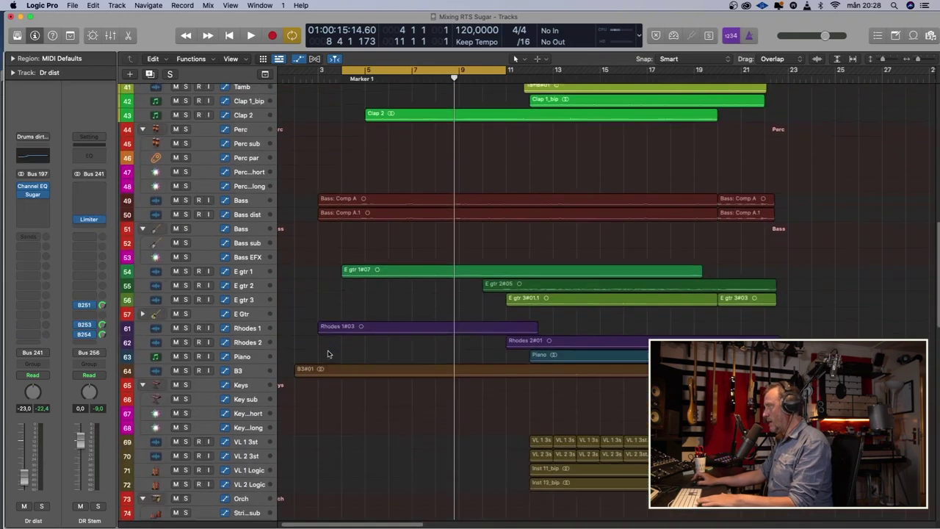